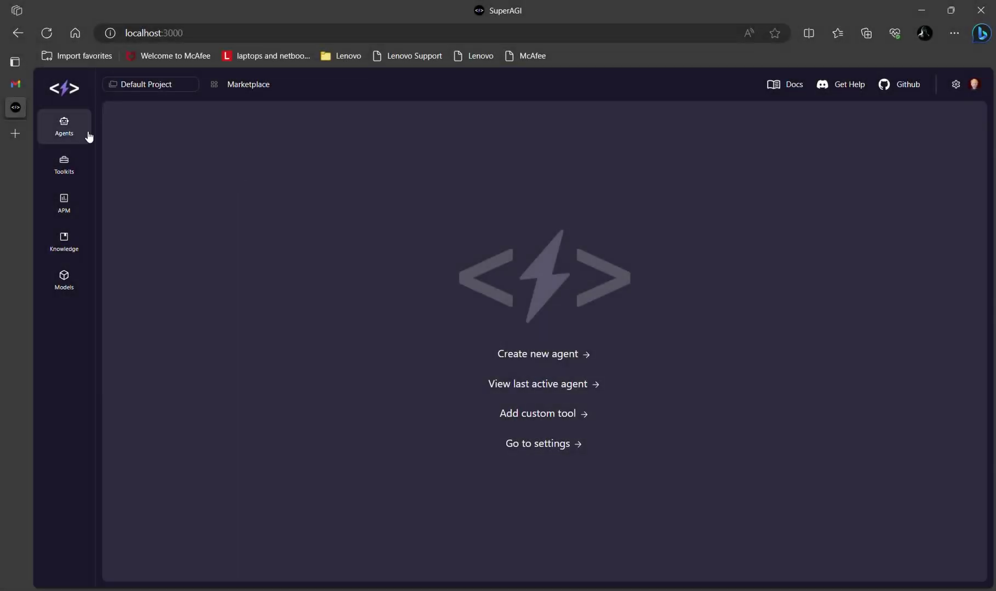
Step: Start a new agent from the SuperAGI Agents list
{"action": "left_click", "coordinate": [67, 132]}
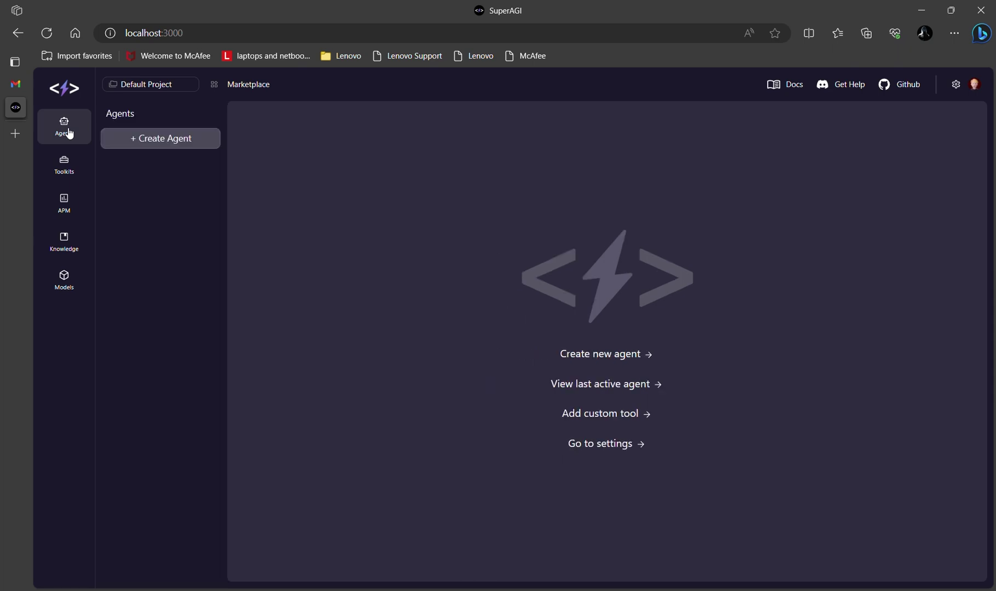
{"action": "left_click", "coordinate": [158, 143]}
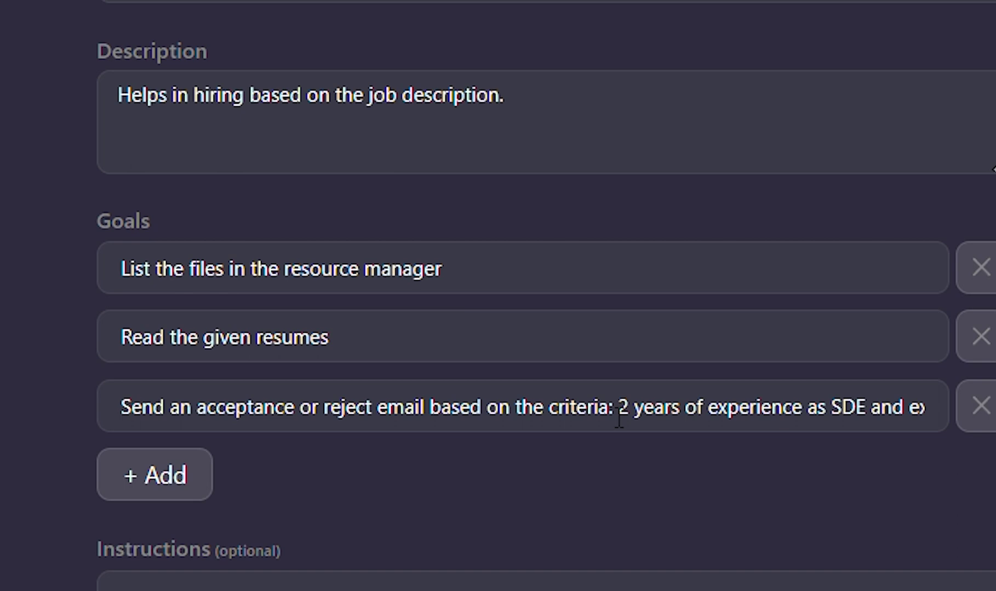
{"action": "scroll", "coordinate": [618, 419], "scroll_direction": "down", "scroll_amount": 2}
{"action": "scroll", "coordinate": [622, 428], "scroll_direction": "down", "scroll_amount": 3}
{"action": "scroll", "coordinate": [614, 428], "scroll_direction": "down", "scroll_amount": 5}
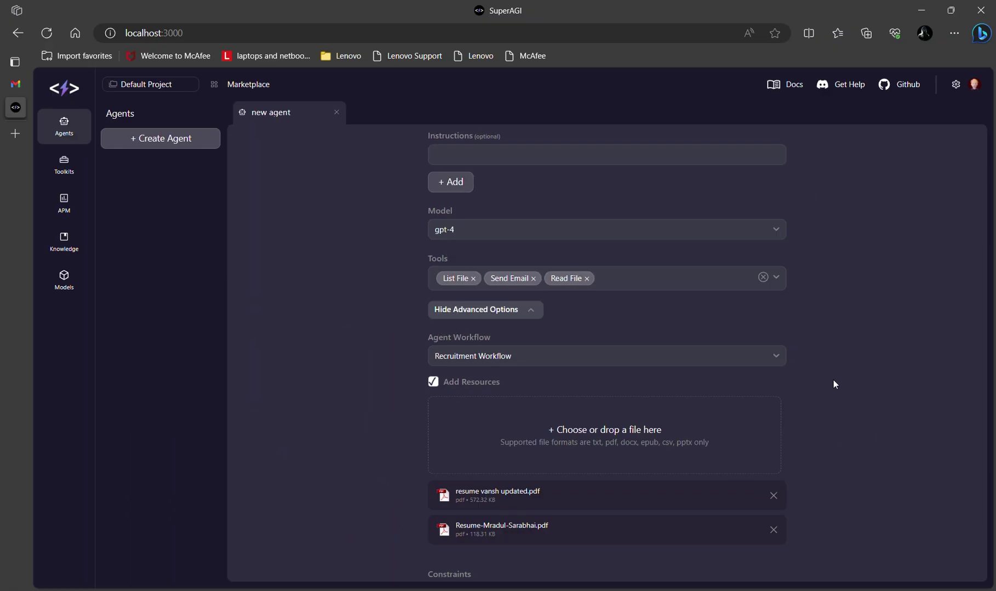
{"action": "scroll", "coordinate": [833, 381], "scroll_direction": "down", "scroll_amount": 1}
{"action": "scroll", "coordinate": [833, 381], "scroll_direction": "down", "scroll_amount": 1}
{"action": "scroll", "coordinate": [833, 381], "scroll_direction": "down", "scroll_amount": 1}
{"action": "scroll", "coordinate": [833, 381], "scroll_direction": "down", "scroll_amount": 2}
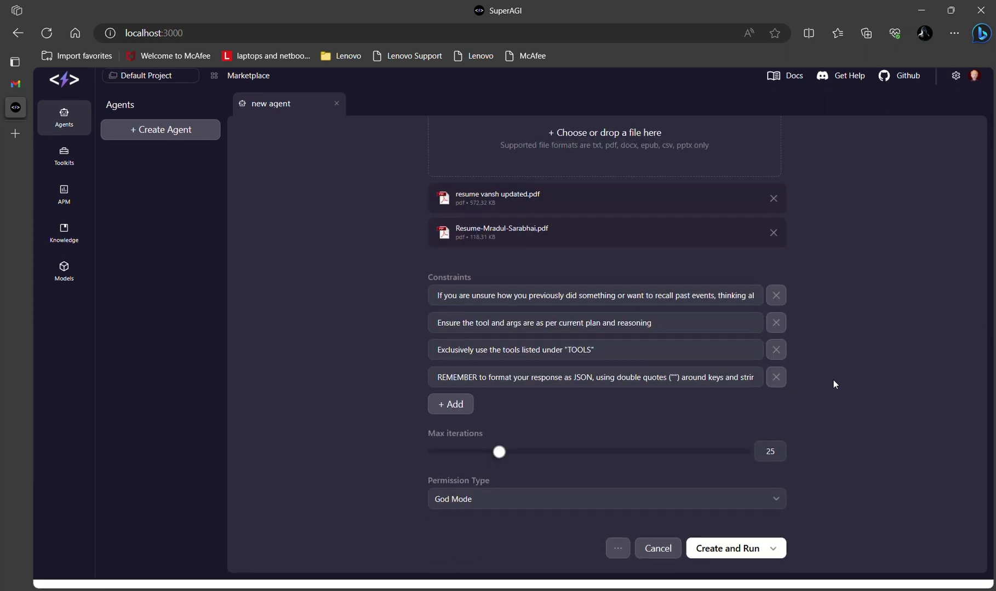
Step: Create and run the Recruitment Workflow agent with gpt-4, file and email tools
{"action": "left_click", "coordinate": [737, 565]}
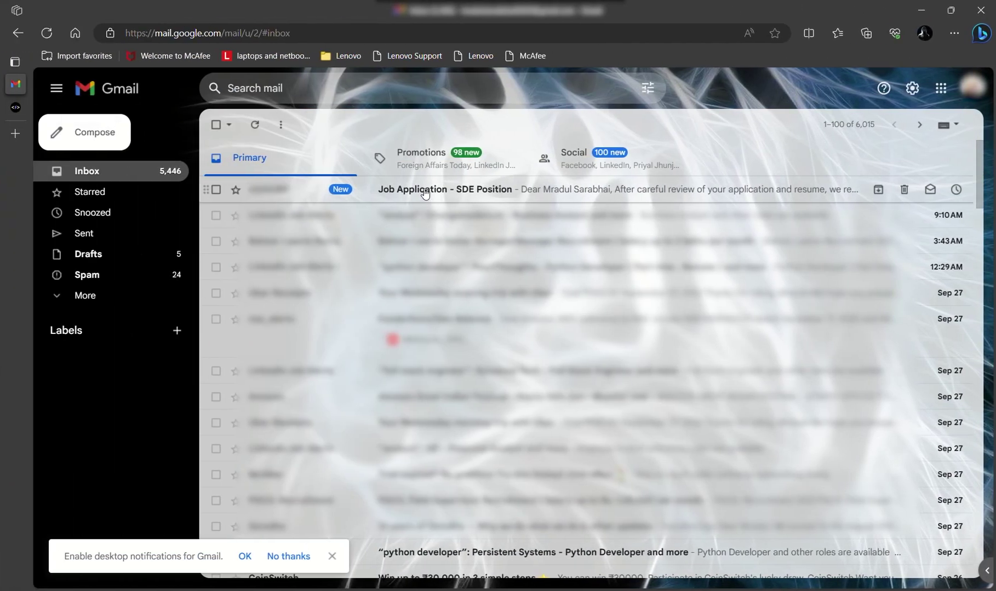
Step: Open the 'Job Application - SDE Position' email in the Gmail Primary inbox
{"action": "left_click", "coordinate": [424, 194]}
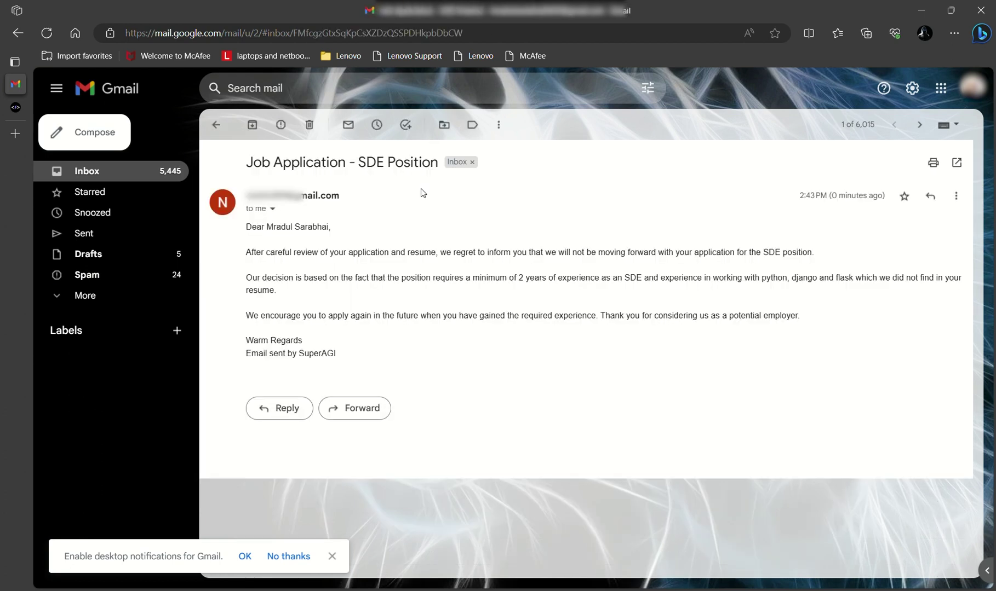